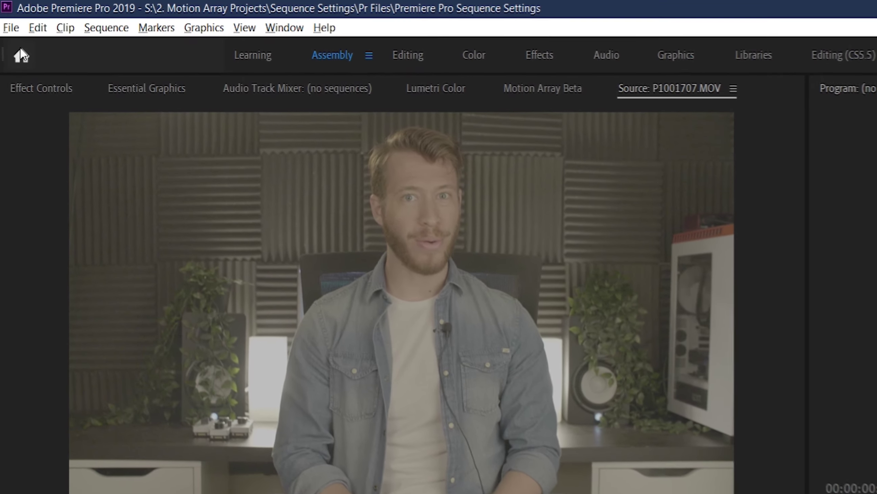
# Step: Start a new sequence and expand the AVC-Intra, AVCHD, AVCHD 1080p and Canon XF MPEG2 preset groups
pyautogui.click(7, 15)
pyautogui.moveTo(27, 45)
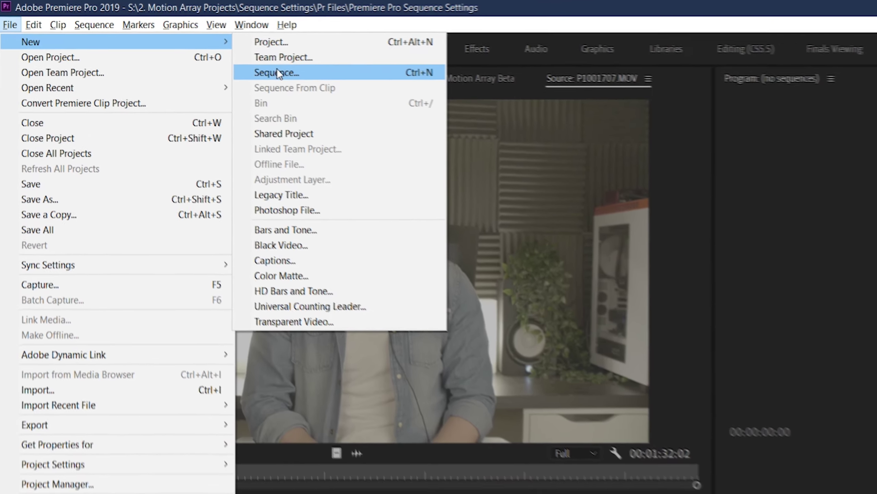
pyautogui.click(318, 81)
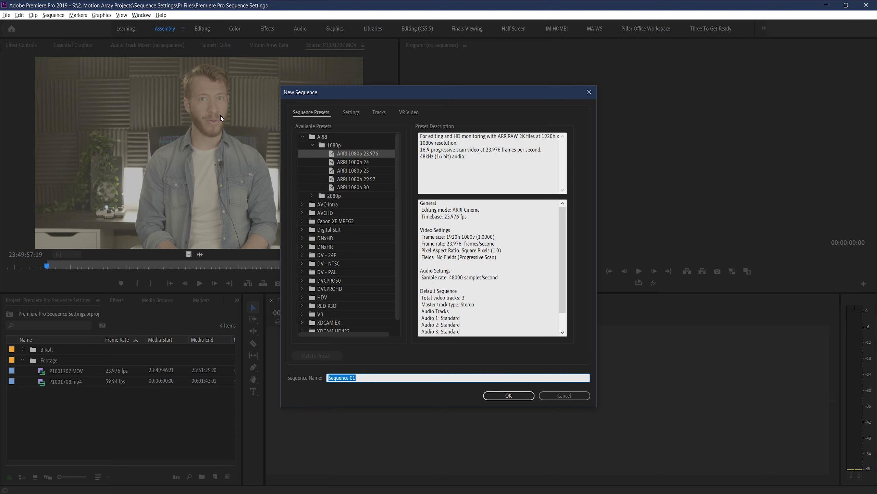
pyautogui.click(302, 204)
pyautogui.click(303, 238)
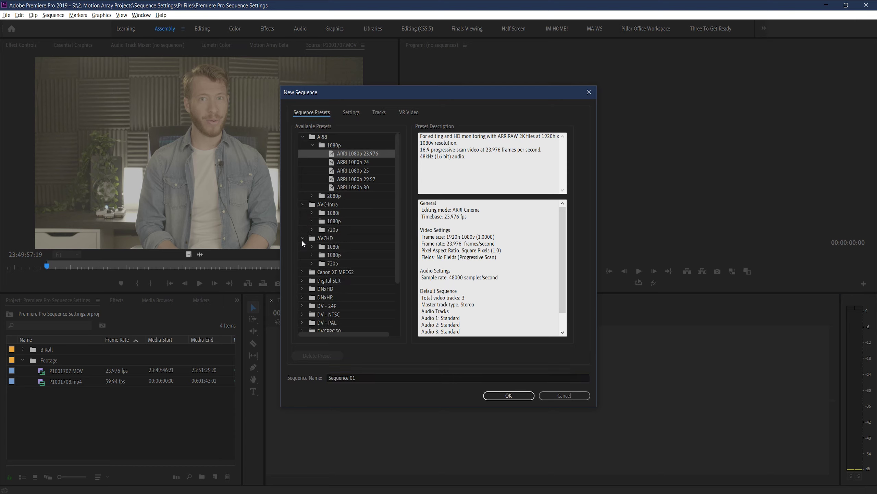
pyautogui.click(303, 273)
pyautogui.click(311, 255)
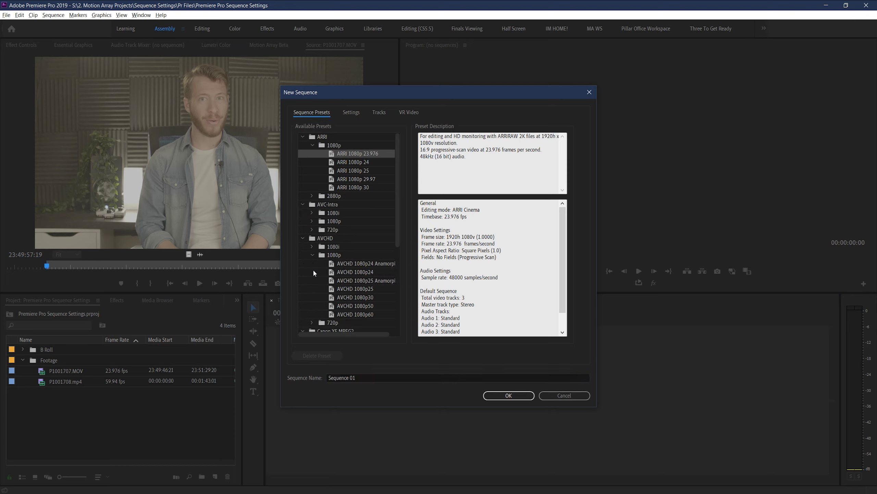
pyautogui.scroll(-1, 324, 294)
pyautogui.scroll(-2, 324, 293)
# Step: Browse the AVCHD 720p, DV - 24P, DV - NTSC and DVCPROHD presets, then cancel without creating a sequence
pyautogui.click(312, 247)
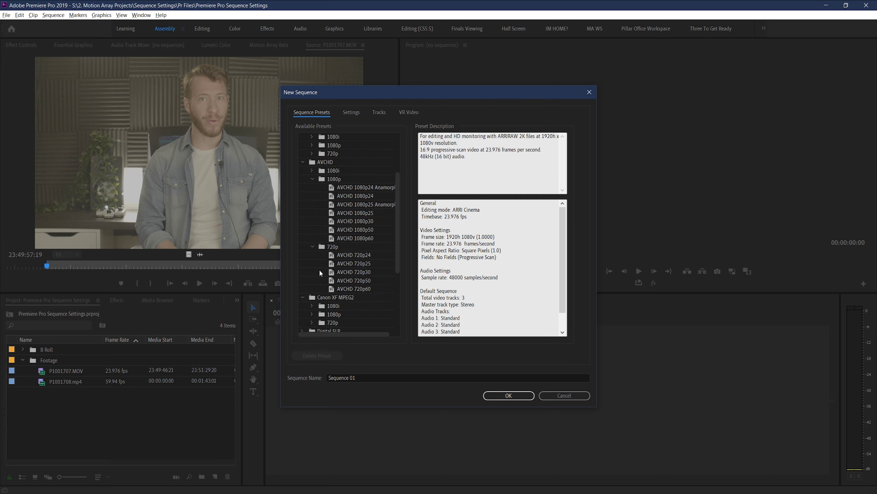
pyautogui.scroll(-4, 311, 256)
pyautogui.click(303, 255)
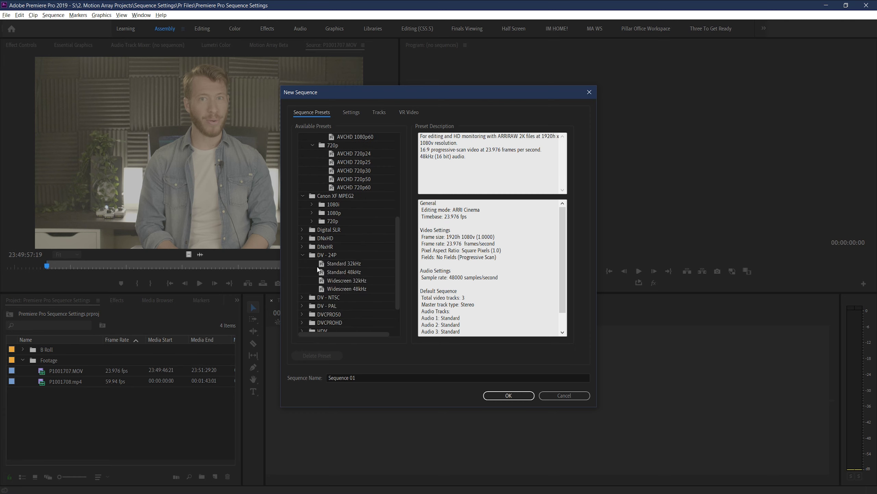
pyautogui.click(302, 297)
pyautogui.scroll(-3, 304, 286)
pyautogui.click(303, 280)
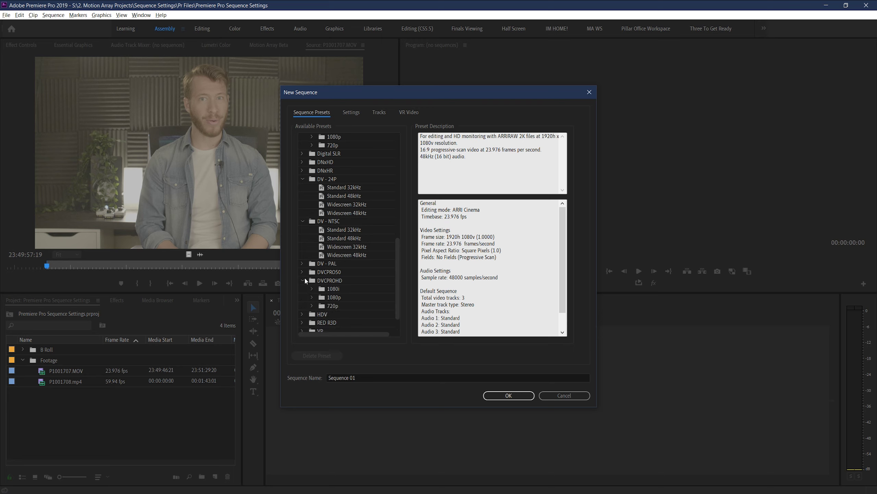
pyautogui.scroll(-1, 306, 282)
pyautogui.click(312, 259)
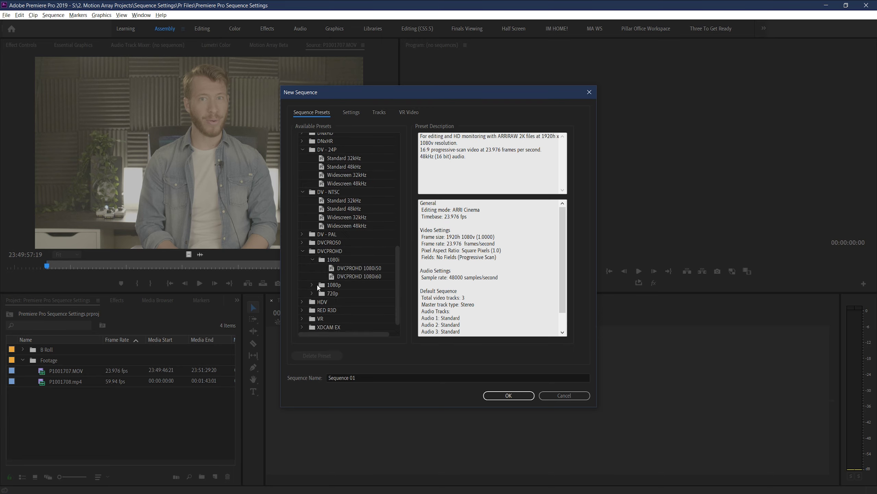
pyautogui.click(312, 285)
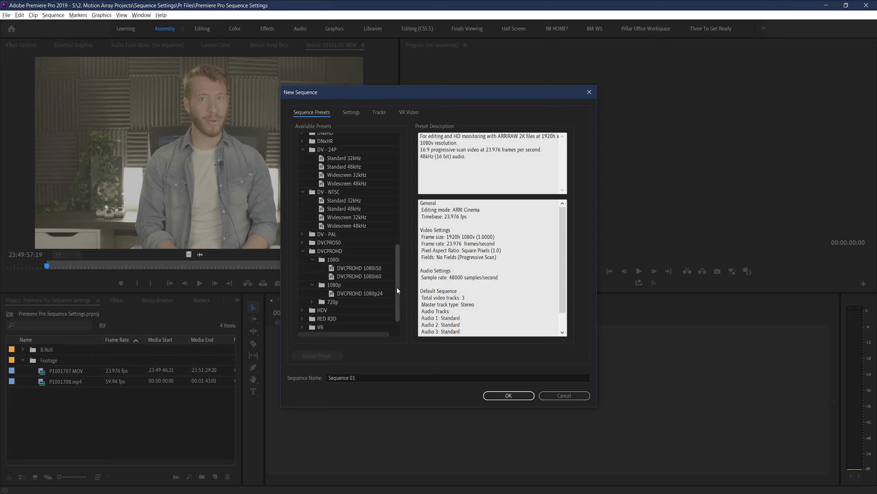
pyautogui.moveTo(397, 287); pyautogui.dragTo(399, 157)
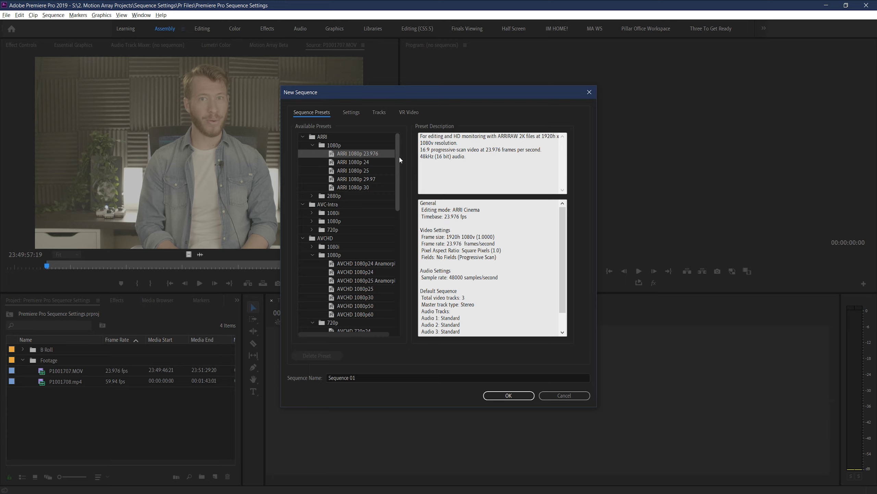
pyautogui.click(565, 395)
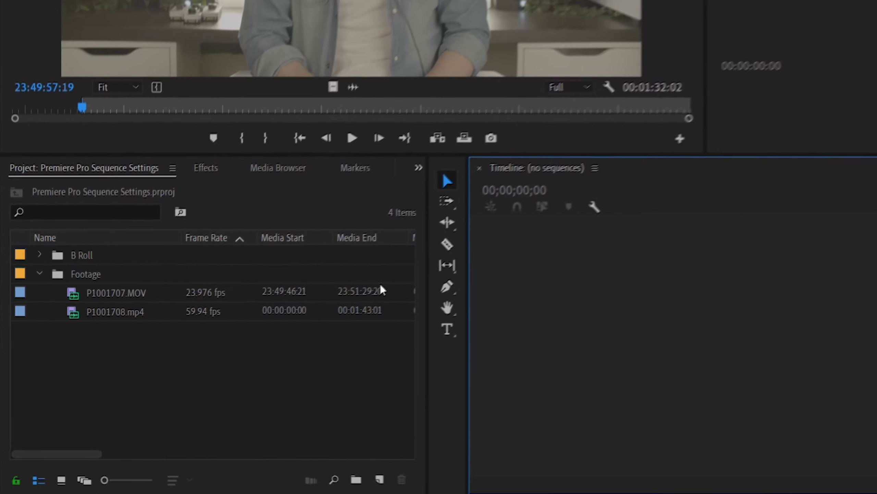
# Step: Create a new sequence from the P1001707.MOV talking-head clip
pyautogui.click(100, 298)
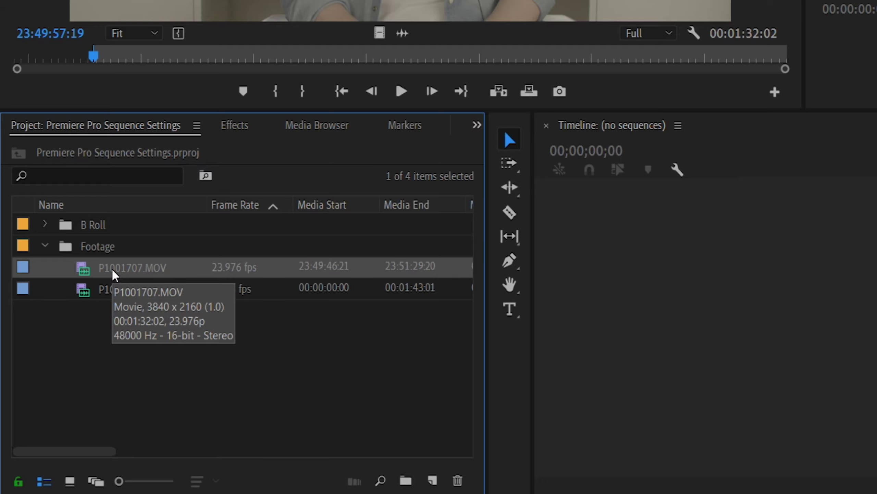
pyautogui.rightClick(114, 275)
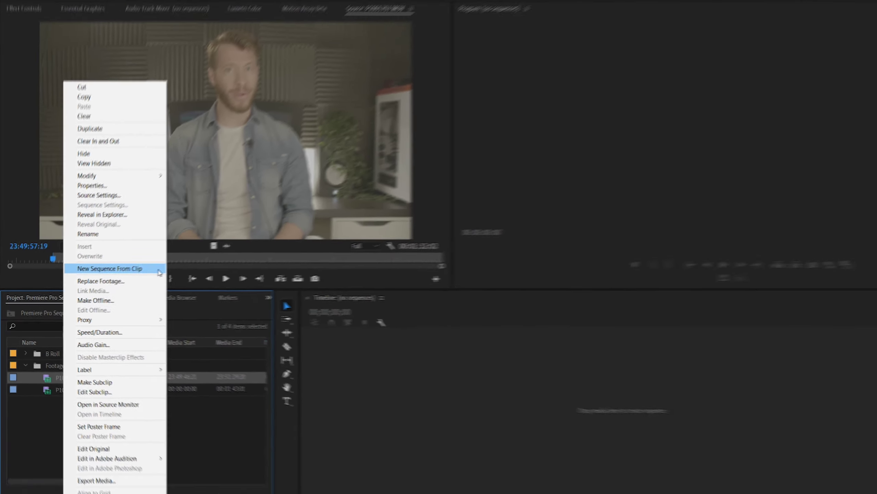
pyautogui.click(281, 230)
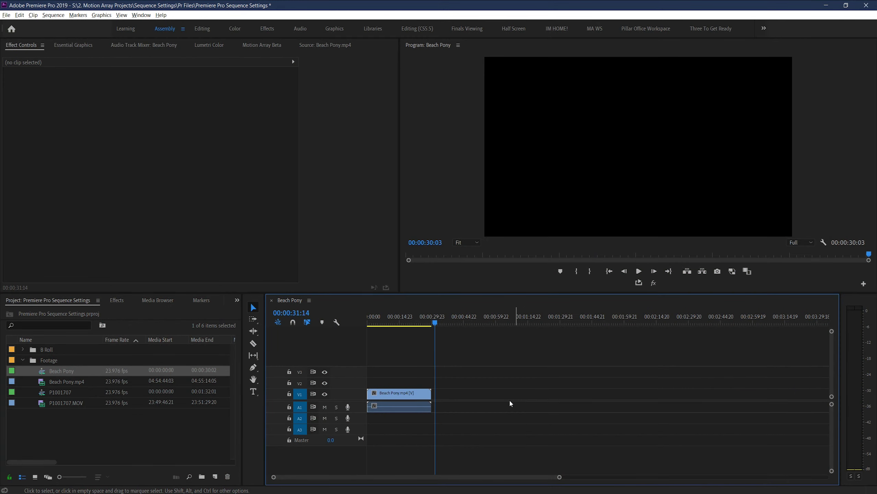
# Step: Preview P1001707.MOV and Beach Pony.mp4, scrubbing through the pony footage
pyautogui.doubleClick(74, 403)
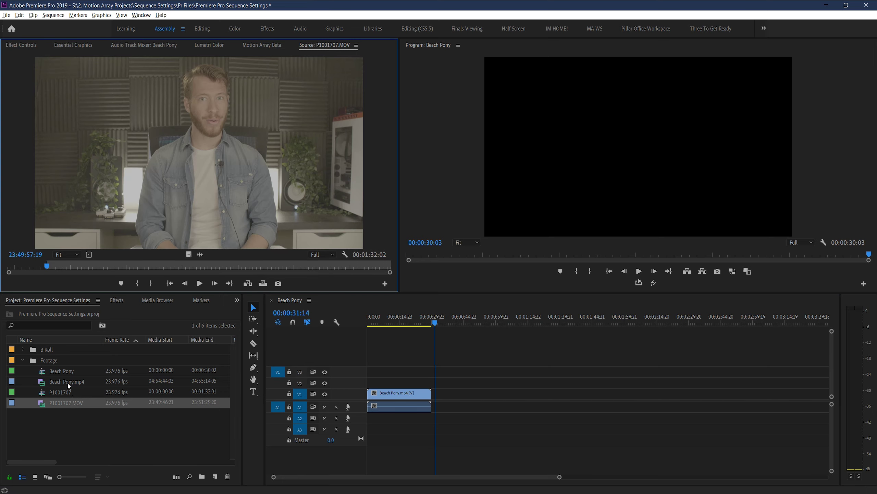
pyautogui.doubleClick(67, 381)
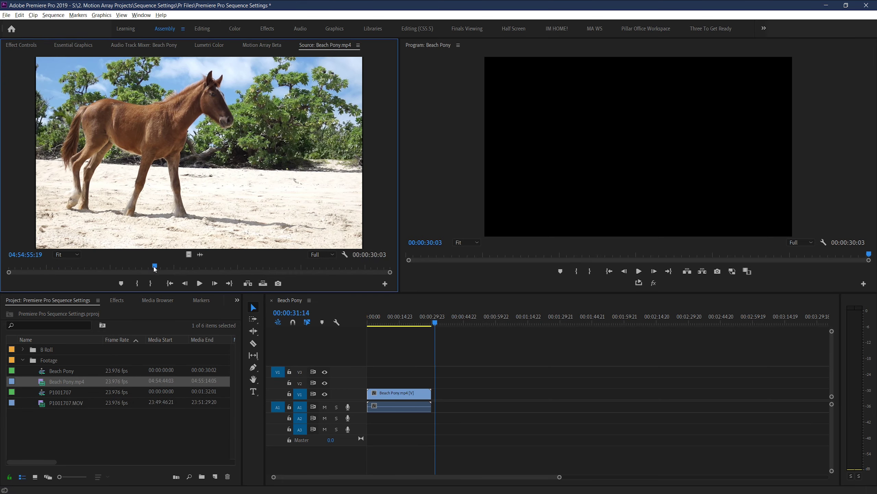
pyautogui.moveTo(155, 269); pyautogui.dragTo(226, 272)
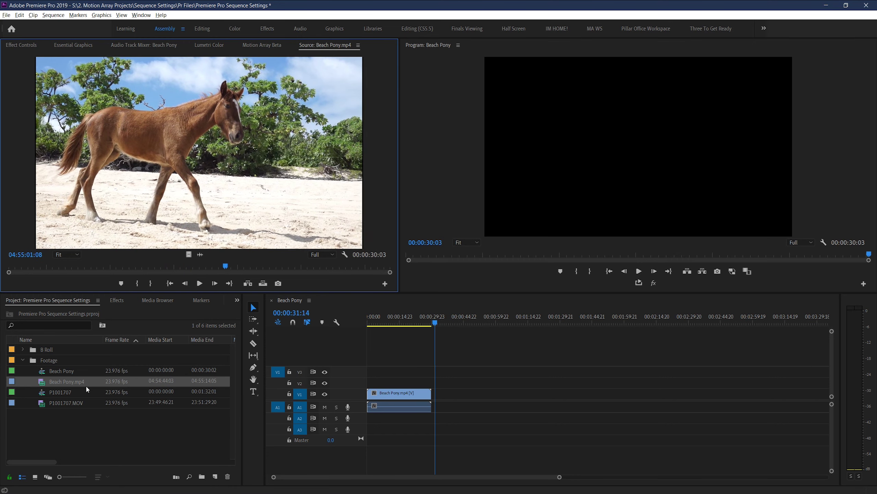
# Step: Remove the pony clip, drop P1001707.MOV at the Beach Pony sequence start, and adopt its settings
pyautogui.hotkey('ctrl', 'z')
pyautogui.hotkey('ctrl', 'z')
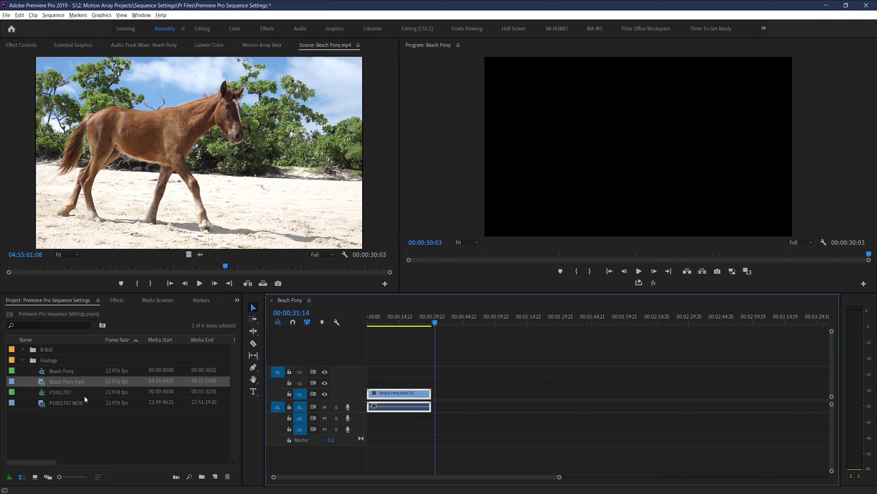
pyautogui.moveTo(67, 405); pyautogui.dragTo(386, 398)
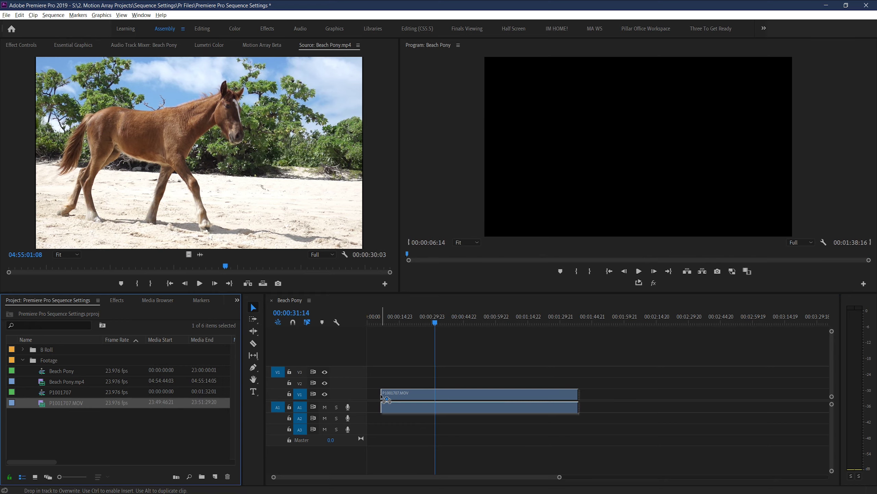
pyautogui.moveTo(385, 398); pyautogui.dragTo(385, 399)
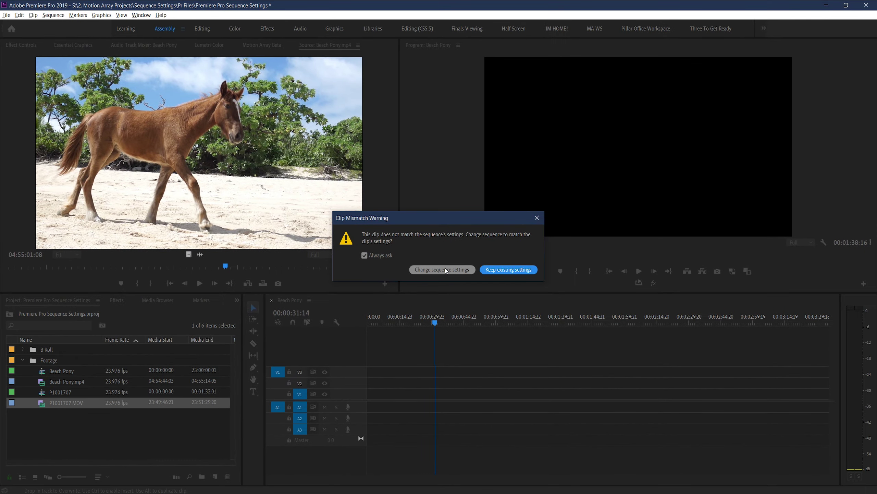
pyautogui.click(445, 270)
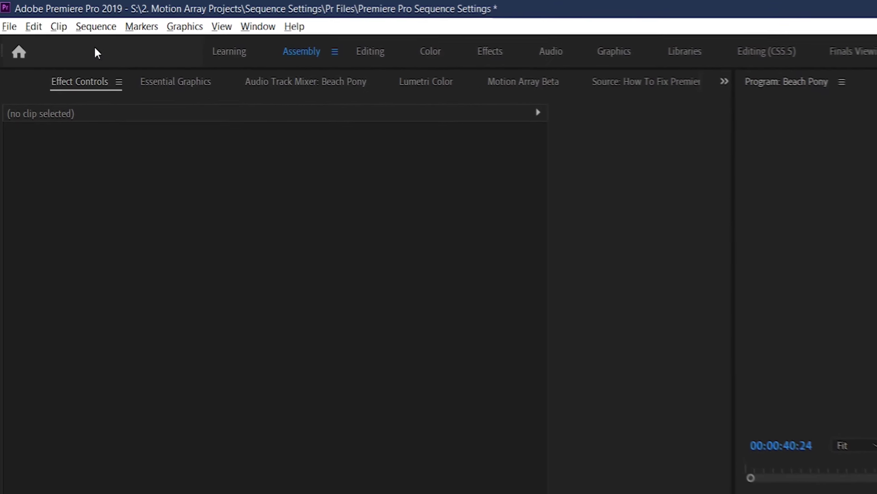
# Step: Change the Beach Pony sequence timebase to 23.976 frames/second in Sequence Settings
pyautogui.click(52, 15)
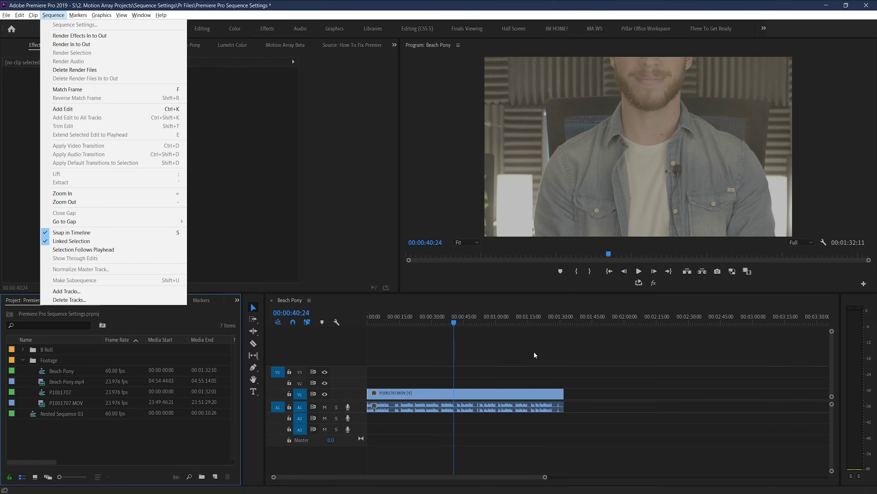
pyautogui.click(535, 353)
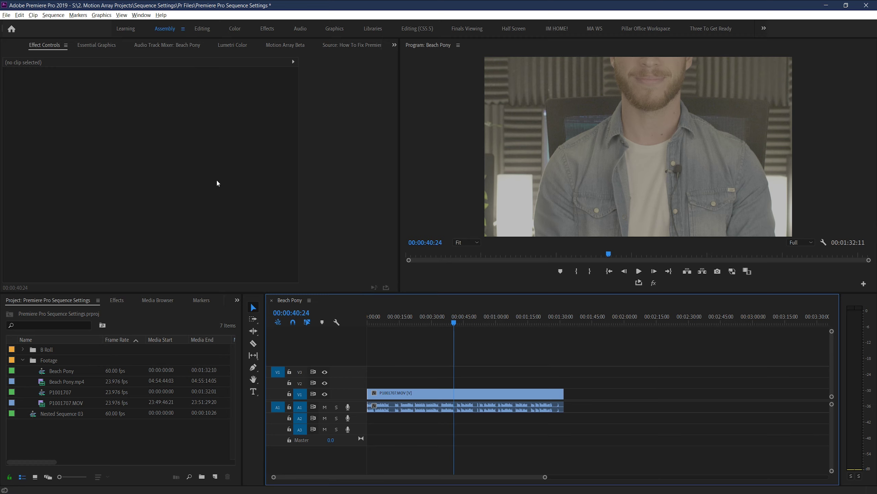
pyautogui.click(53, 14)
pyautogui.click(72, 30)
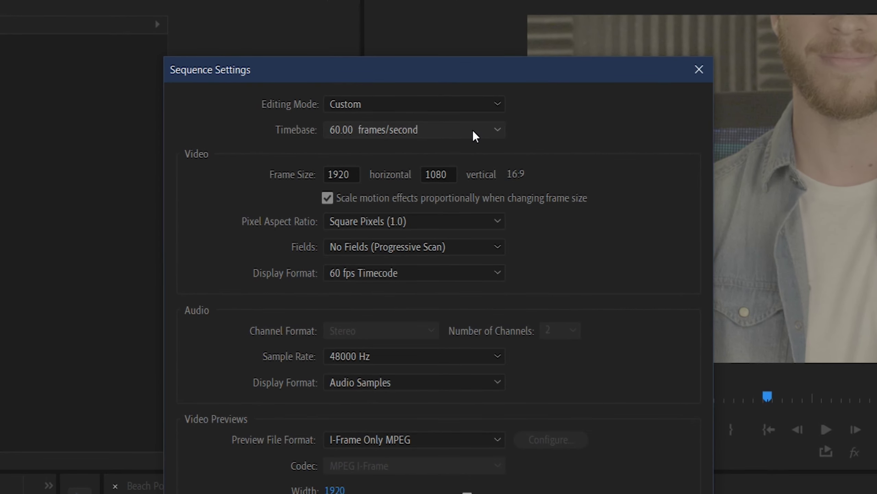
pyautogui.click(473, 130)
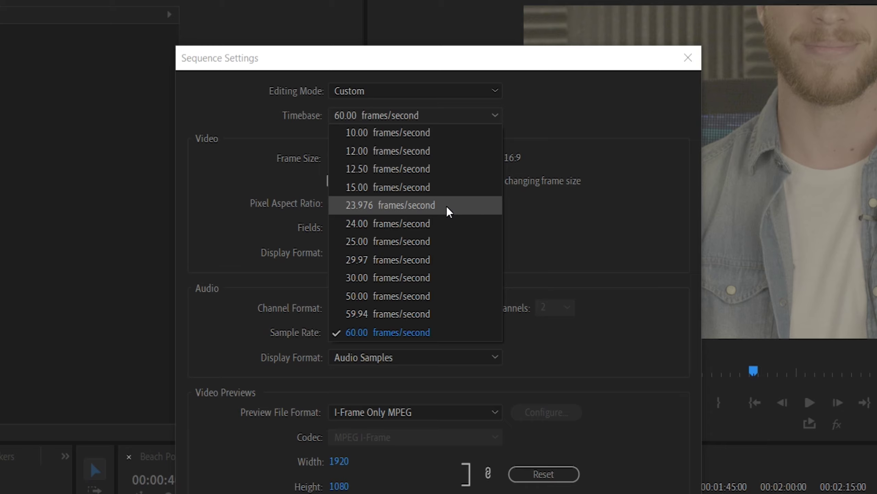
pyautogui.click(447, 208)
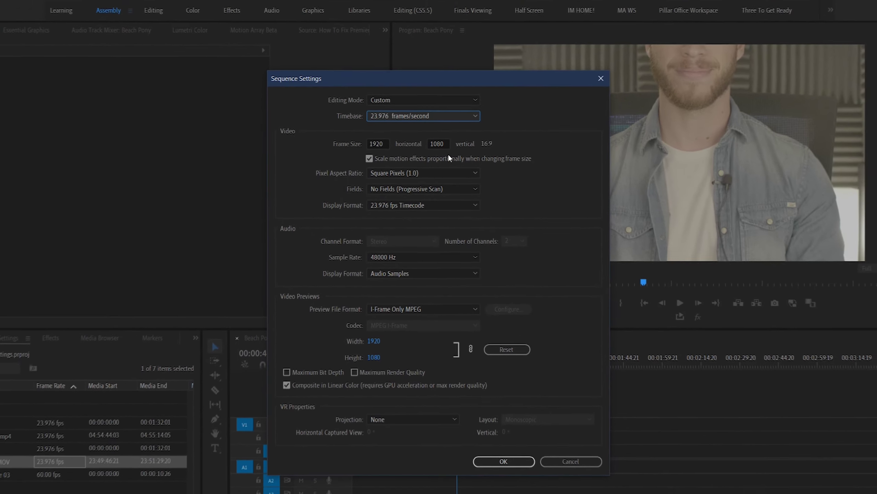
pyautogui.click(559, 402)
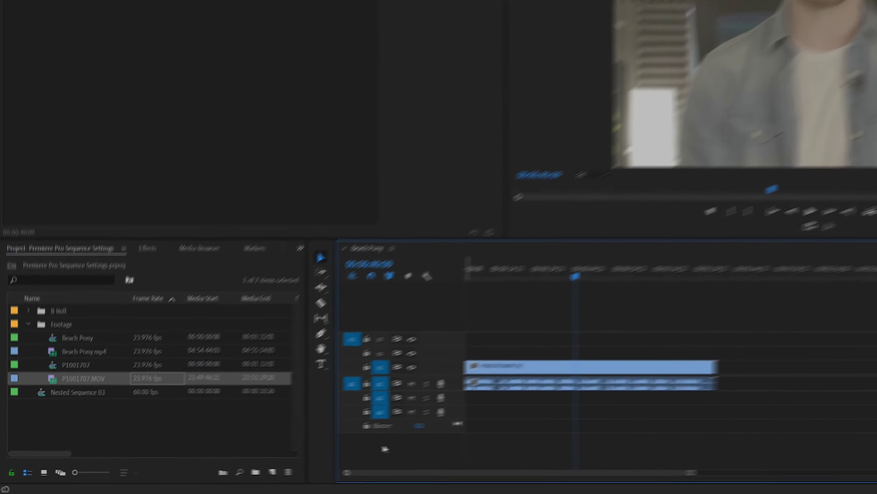
# Step: Scroll the Project panel to Video Info and reopen the Beach Pony Sequence Settings
pyautogui.moveTo(40, 461); pyautogui.dragTo(51, 459)
pyautogui.moveTo(126, 407); pyautogui.dragTo(346, 408)
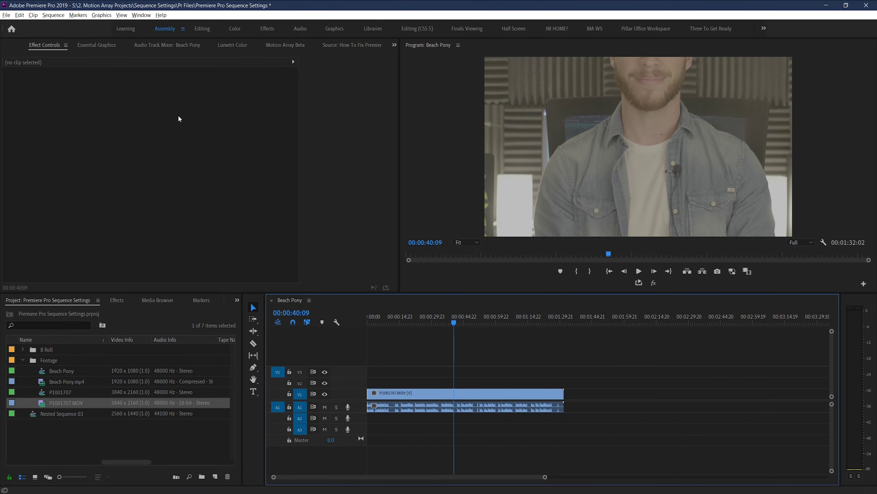
pyautogui.click(54, 15)
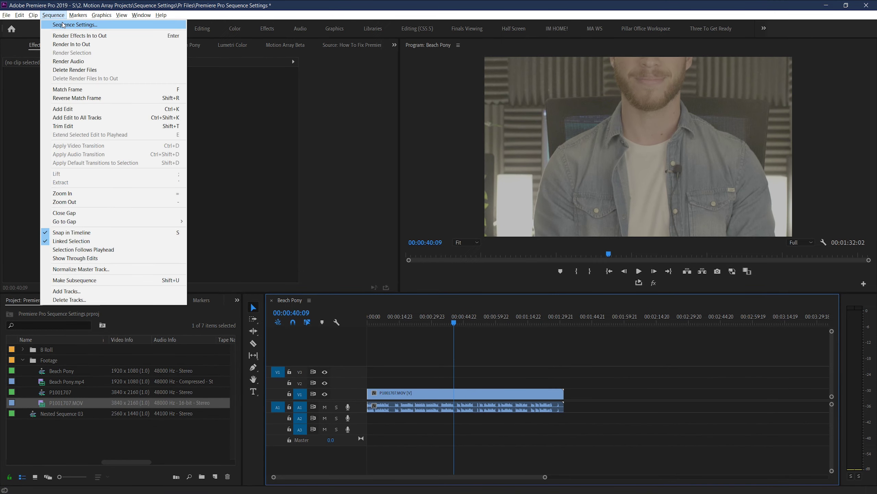
pyautogui.click(64, 24)
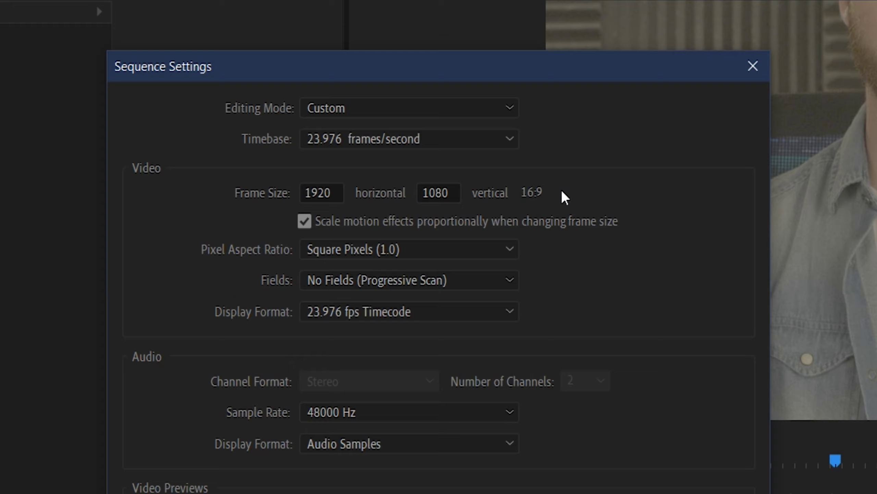
# Step: Enter a 3840 width and 2160 height in the sequence Frame Size fields
pyautogui.click(335, 192)
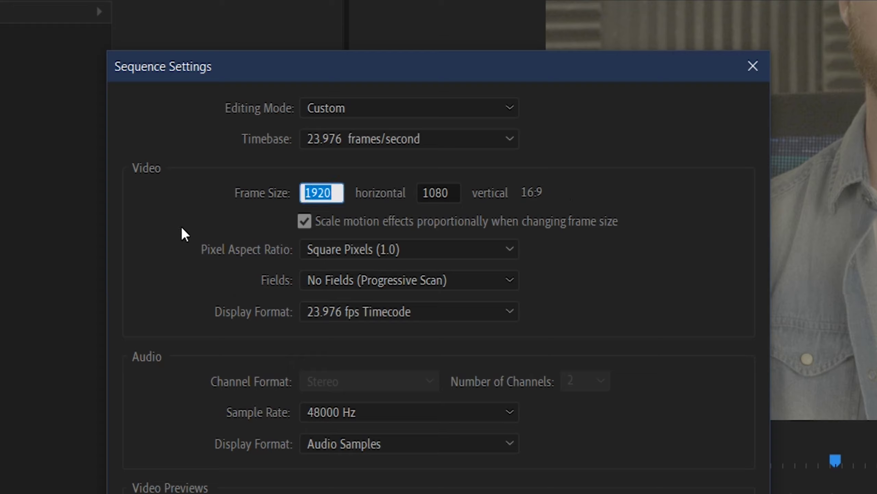
pyautogui.write('3')
pyautogui.write('381')
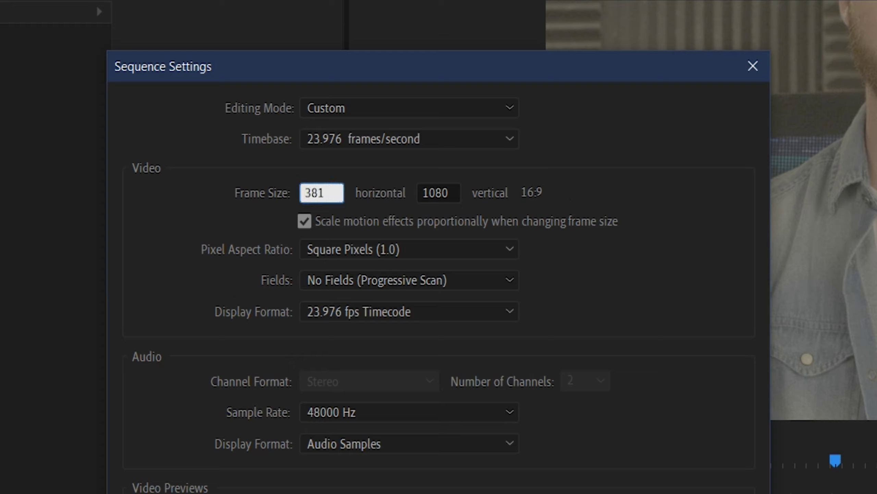
pyautogui.press('BackSpace')
pyautogui.write('40')
pyautogui.press('Return')
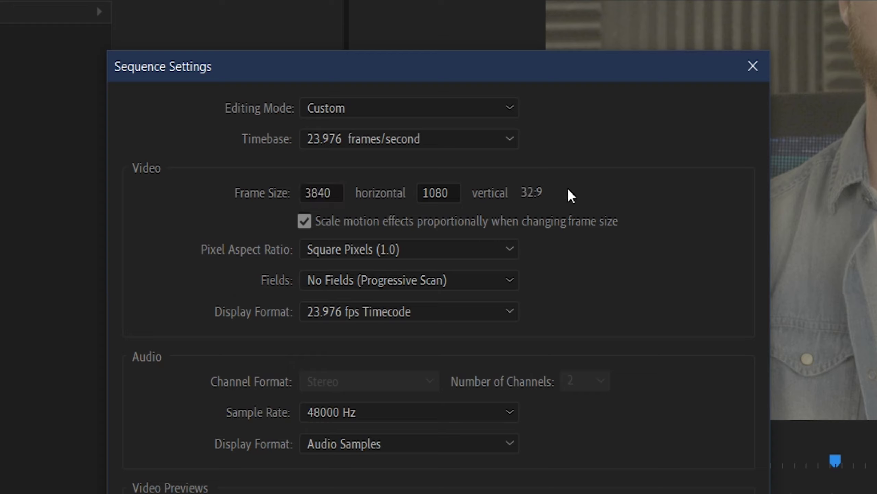
pyautogui.click(447, 192)
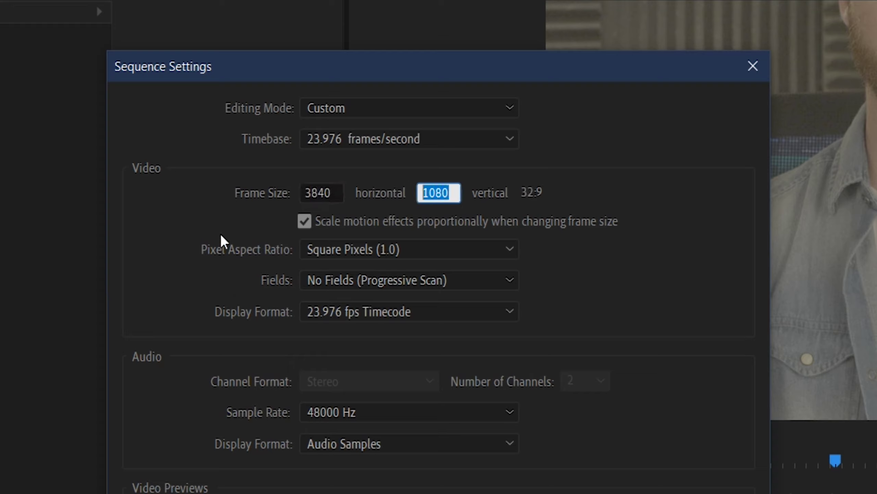
pyautogui.write('2160')
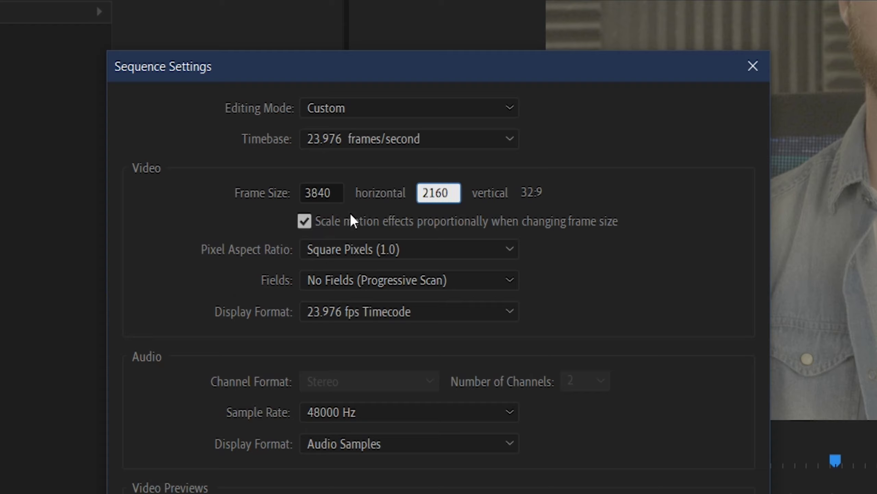
pyautogui.press('Return')
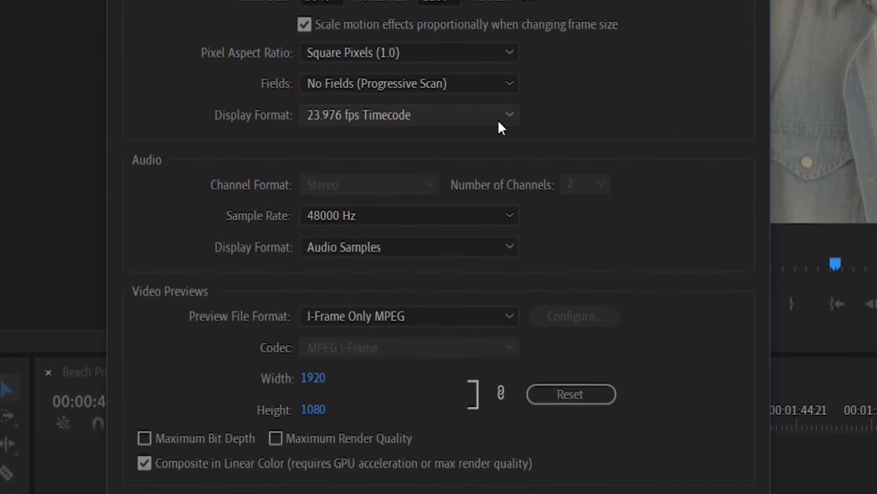
pyautogui.click(496, 196)
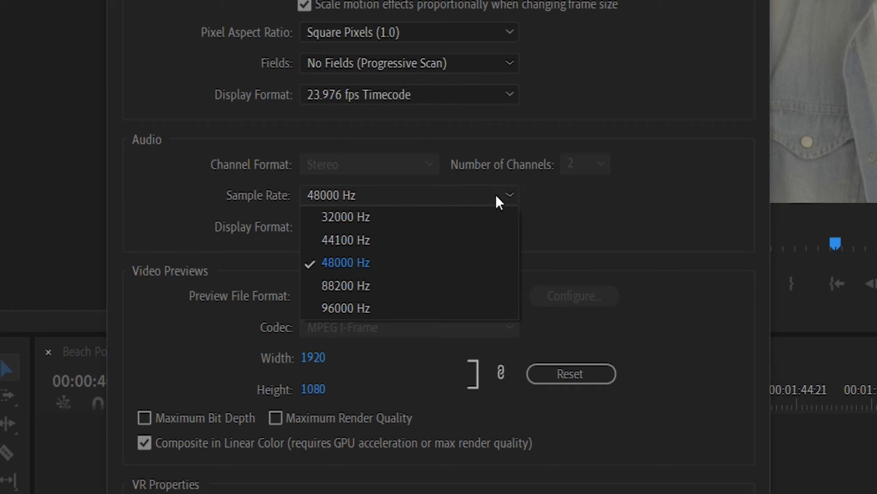
pyautogui.click(496, 195)
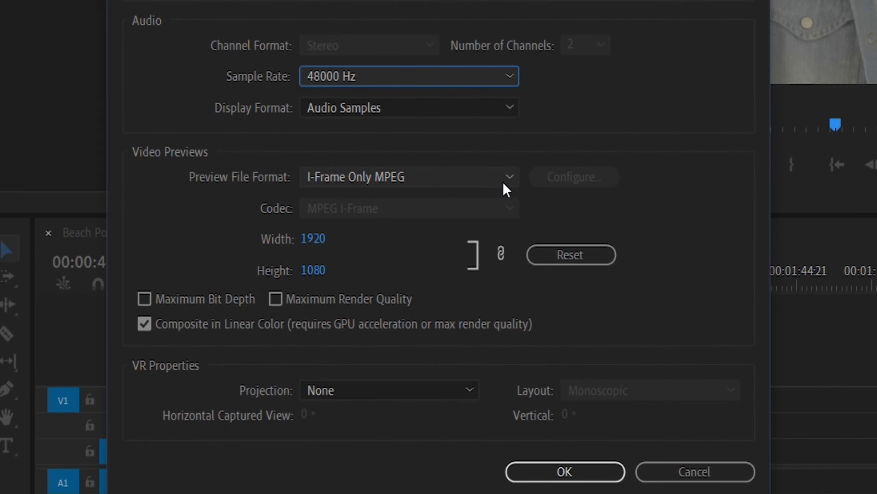
pyautogui.click(504, 184)
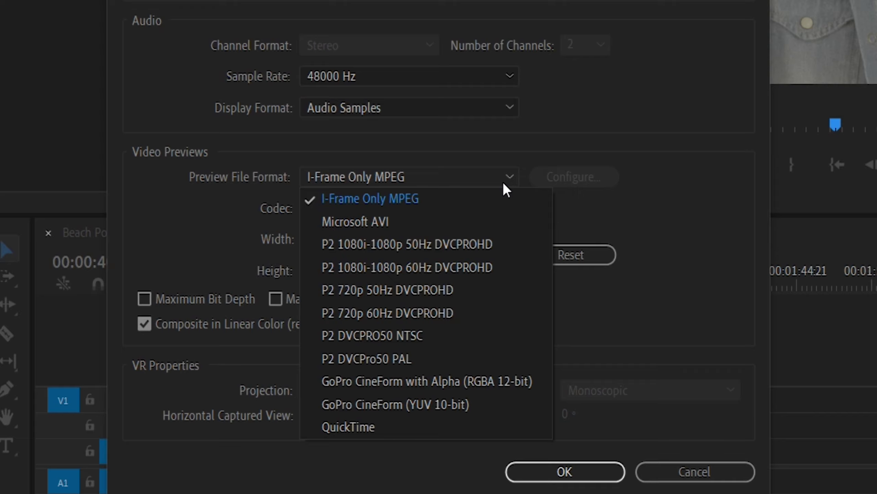
pyautogui.click(508, 169)
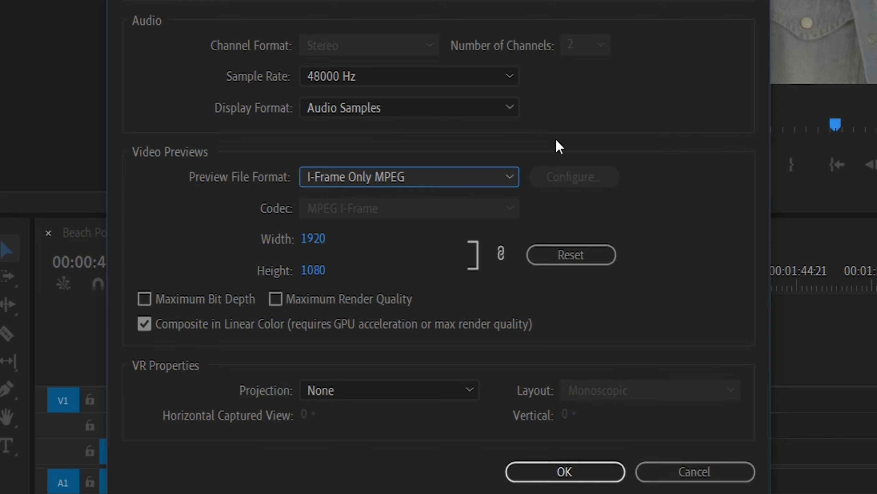
# Step: Confirm the 3840×2160, 23.976 fps Beach Pony sequence settings with OK
pyautogui.click(565, 471)
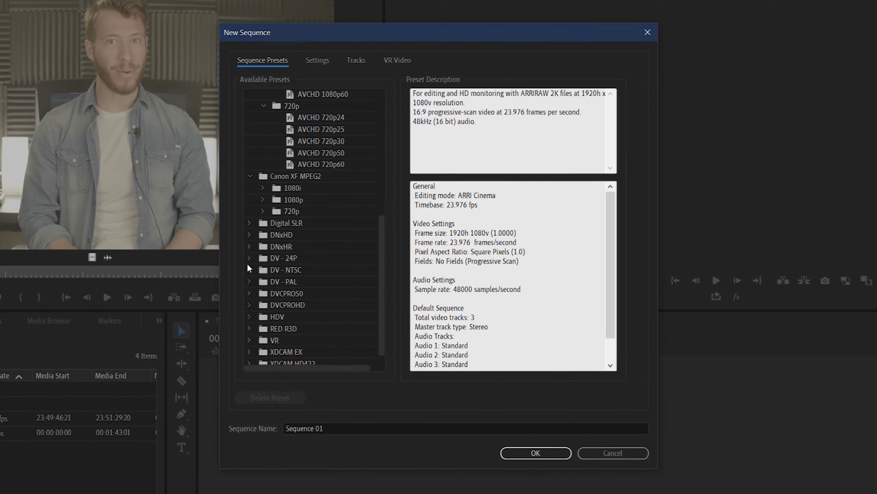
# Step: Expand the DV - 24P and DV - NTSC folders in Available Presets
pyautogui.click(247, 258)
pyautogui.click(247, 318)
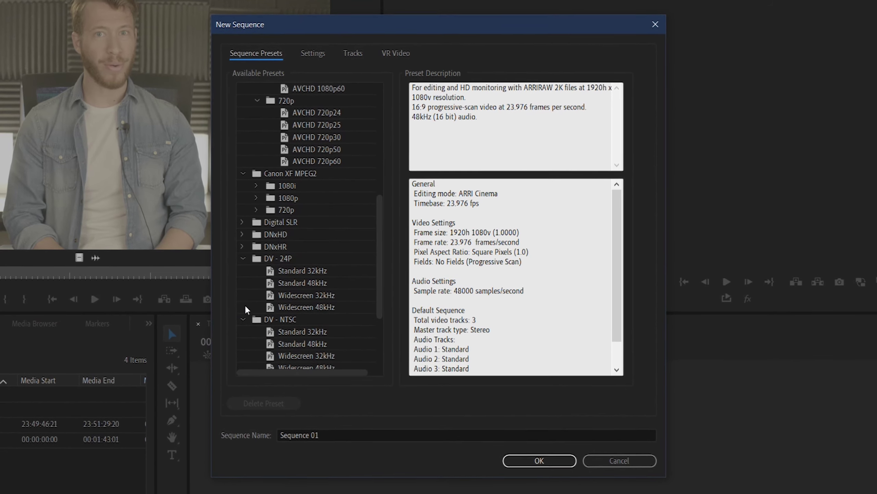